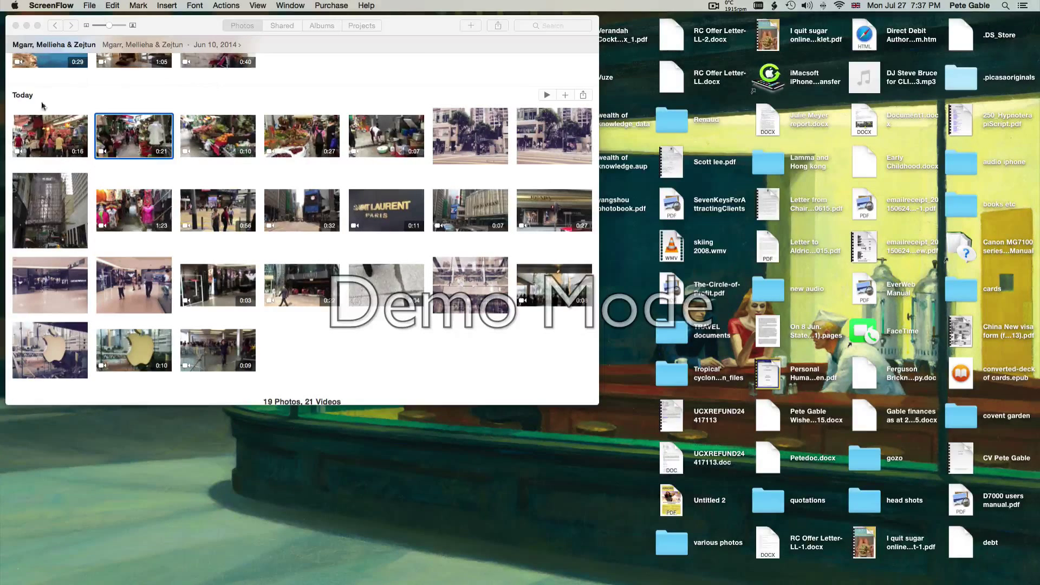
Step: Bring the Photos library to the front, showing the Today moment of 19 photos and 21 videos
left_click(223, 216)
Step: Open the 0:56 street video's context menu and dismiss it without choosing anything
right_click(224, 216)
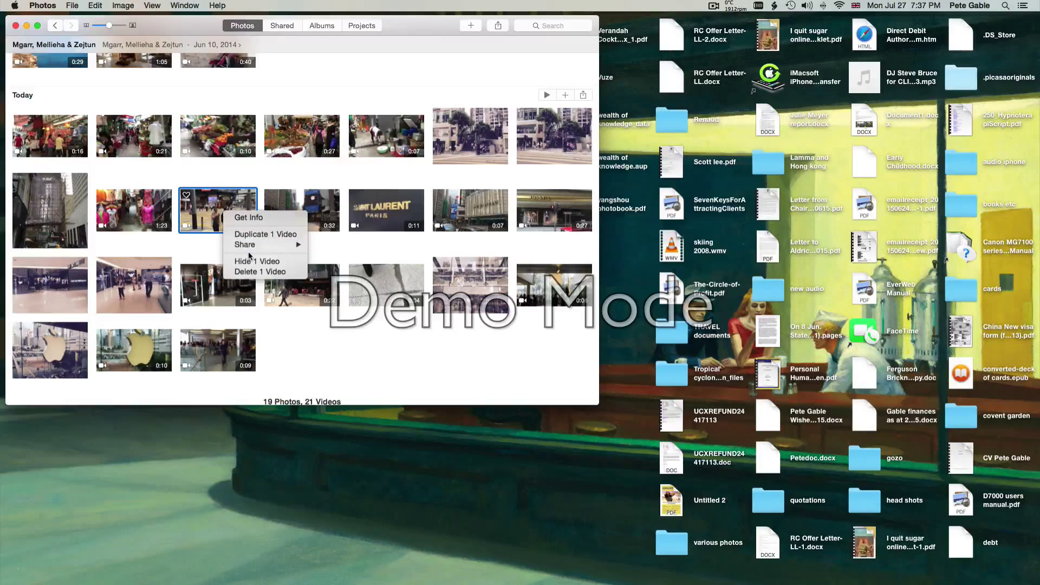
mouse_move(248, 246)
left_click(281, 84)
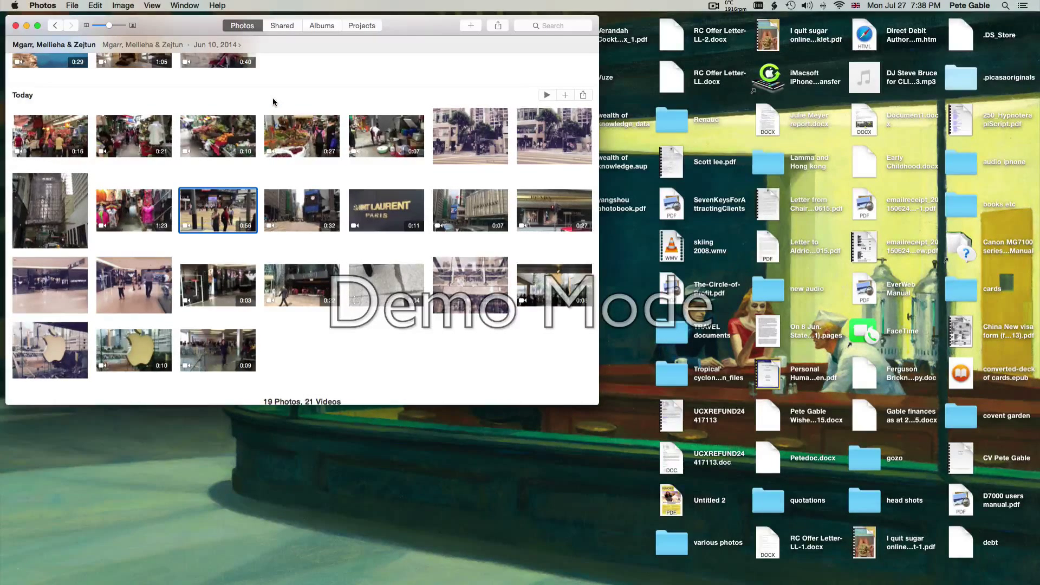
mouse_move(65, 580)
Step: Show the Hong kong folder's IMG .MOV clips in Finder, then select the 0:32 video in Photos
mouse_move(108, 579)
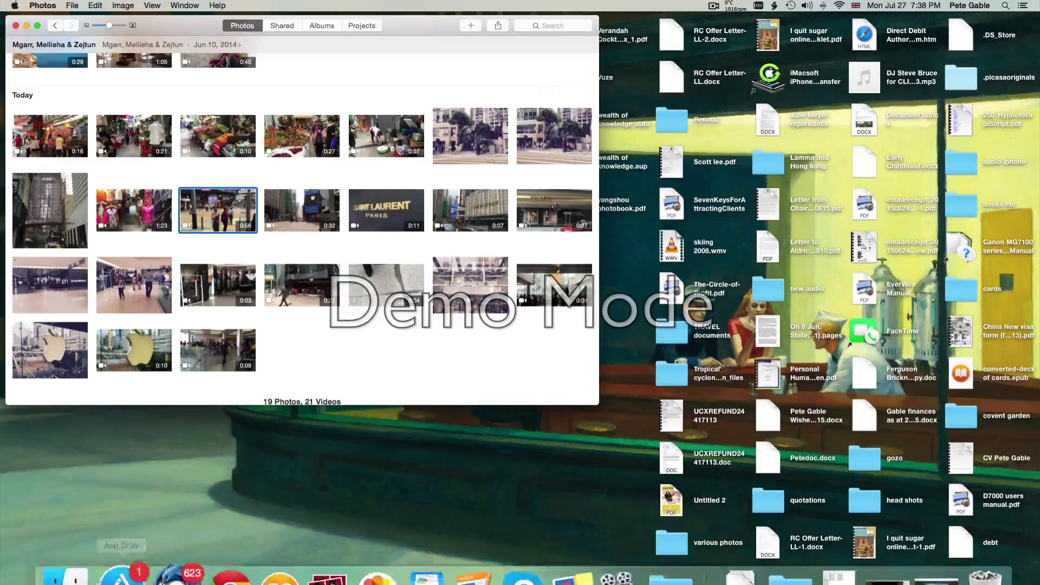
left_click(69, 566)
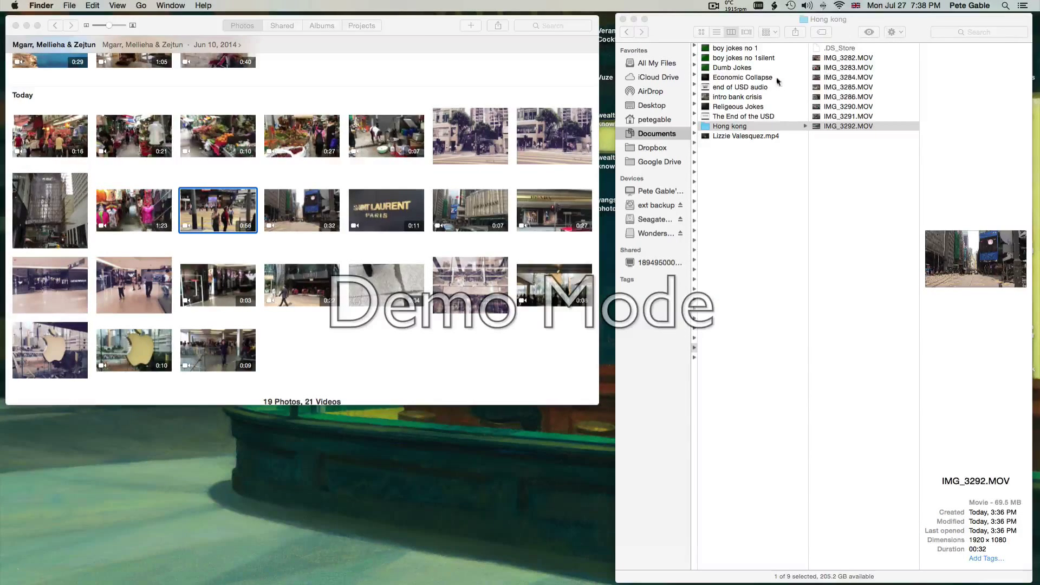
left_click(731, 130)
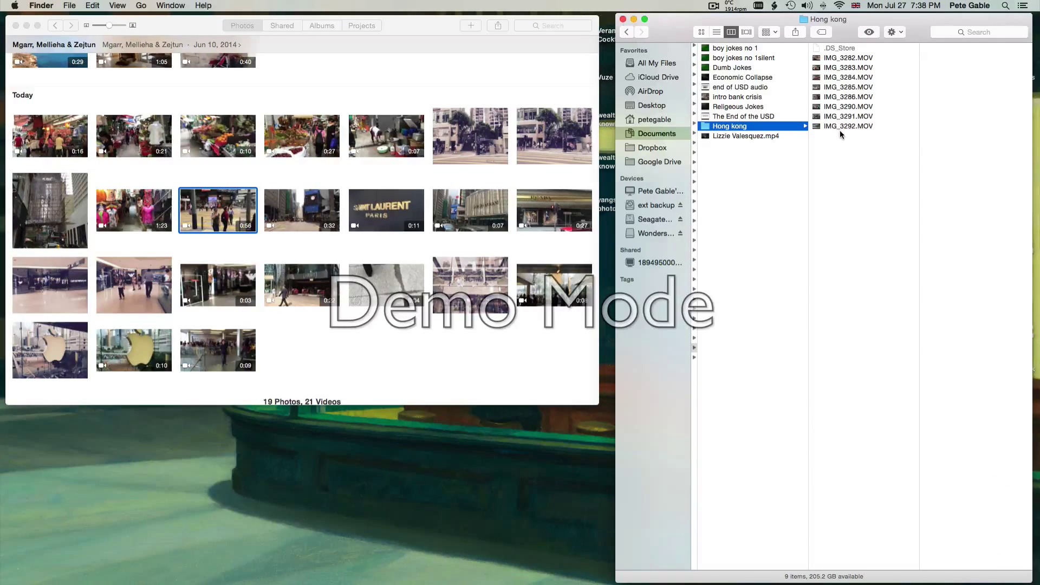
left_click(271, 92)
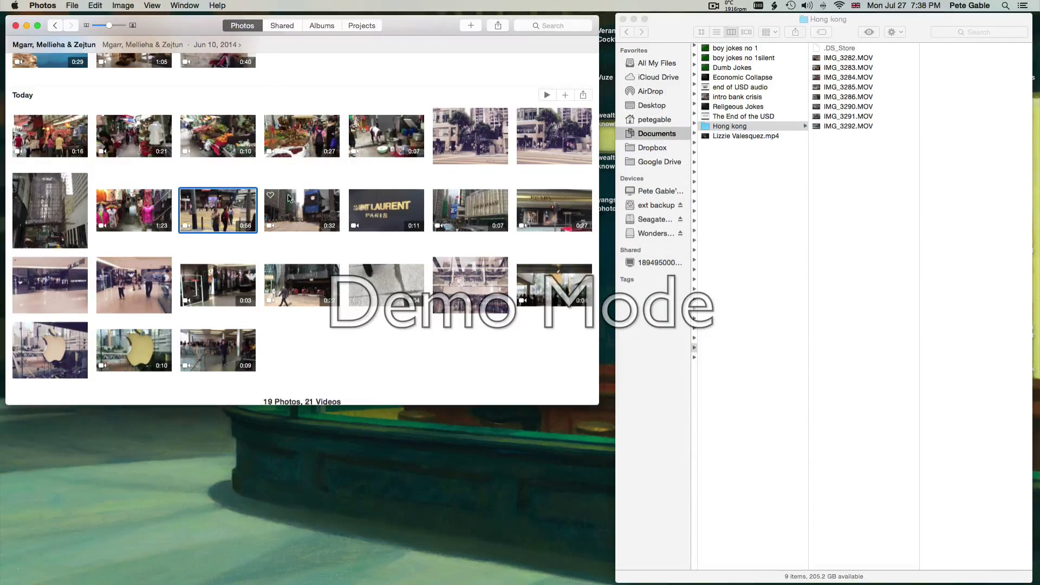
left_click(292, 212)
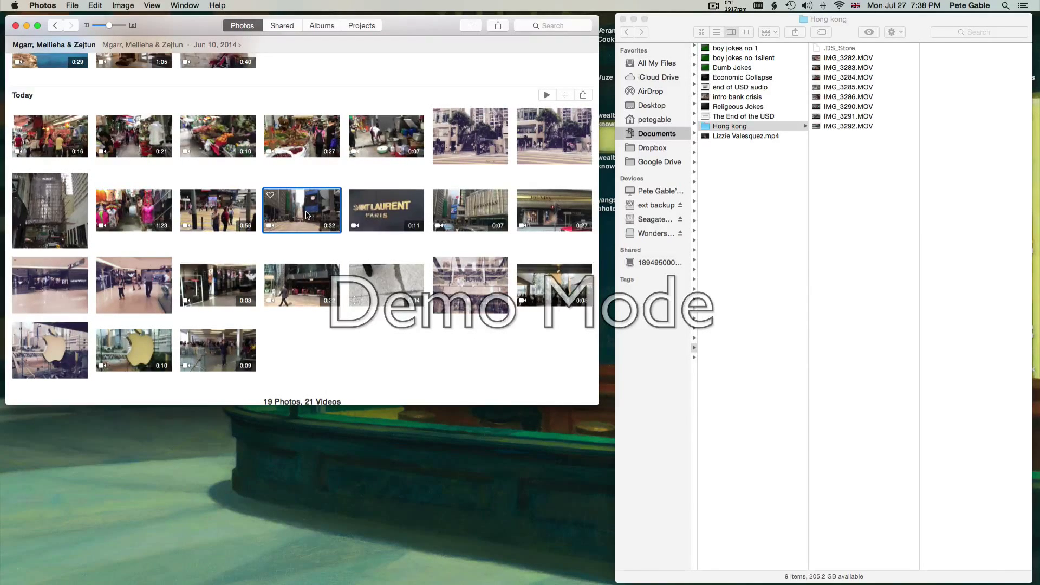
double_click(306, 215)
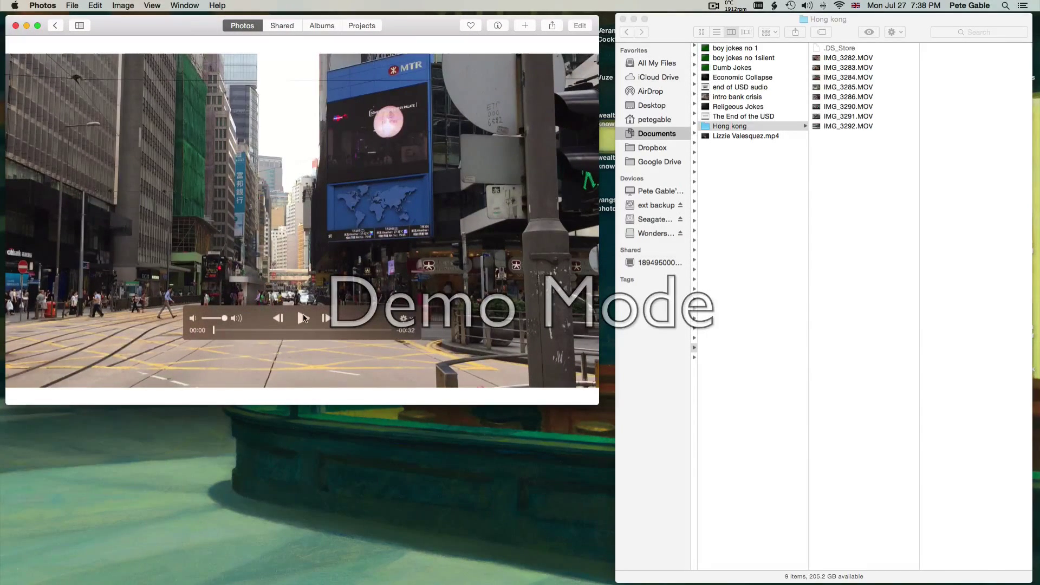
left_click(302, 318)
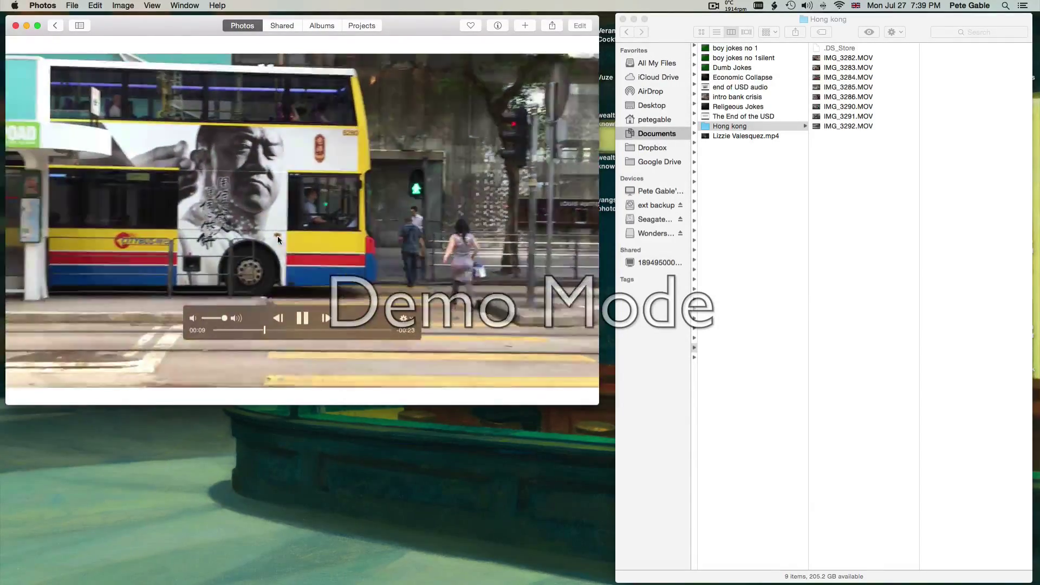
left_click(303, 321)
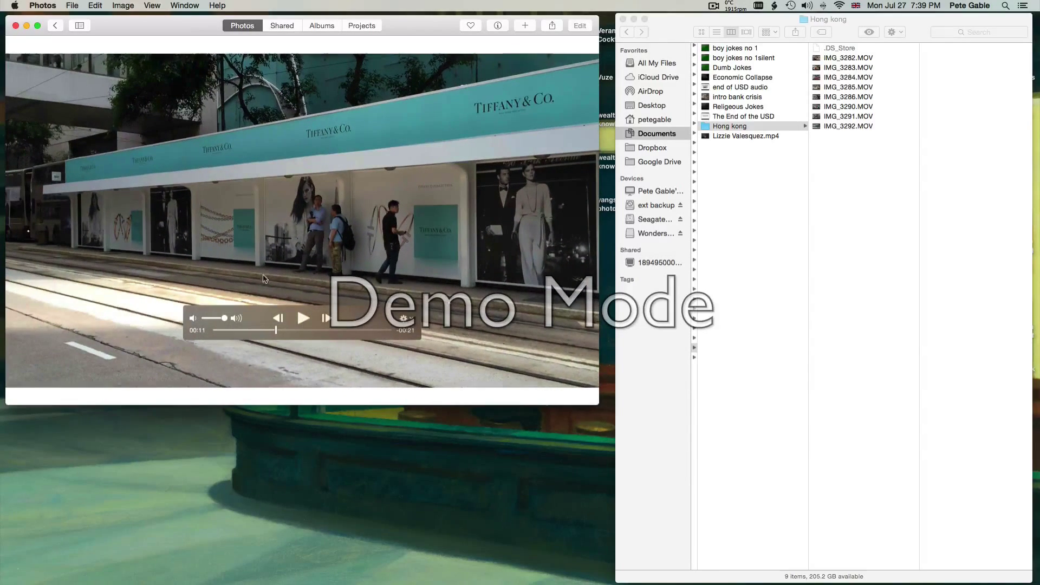
left_click(57, 26)
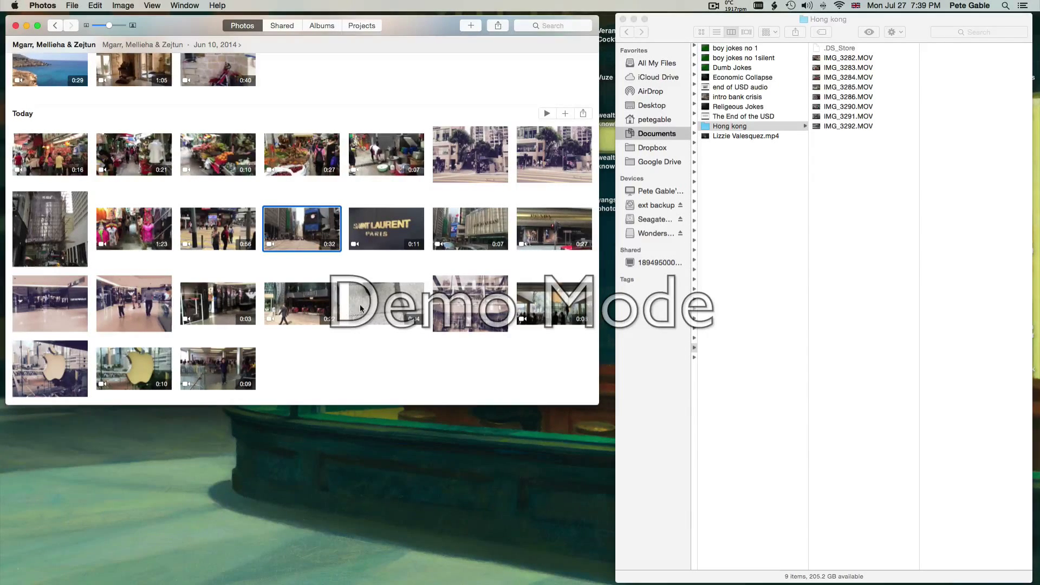
Step: Narrow the Photos selection back down to only the 0:32 video
left_click(385, 238, "super")
left_click(442, 232, "super")
left_click(542, 232, "super")
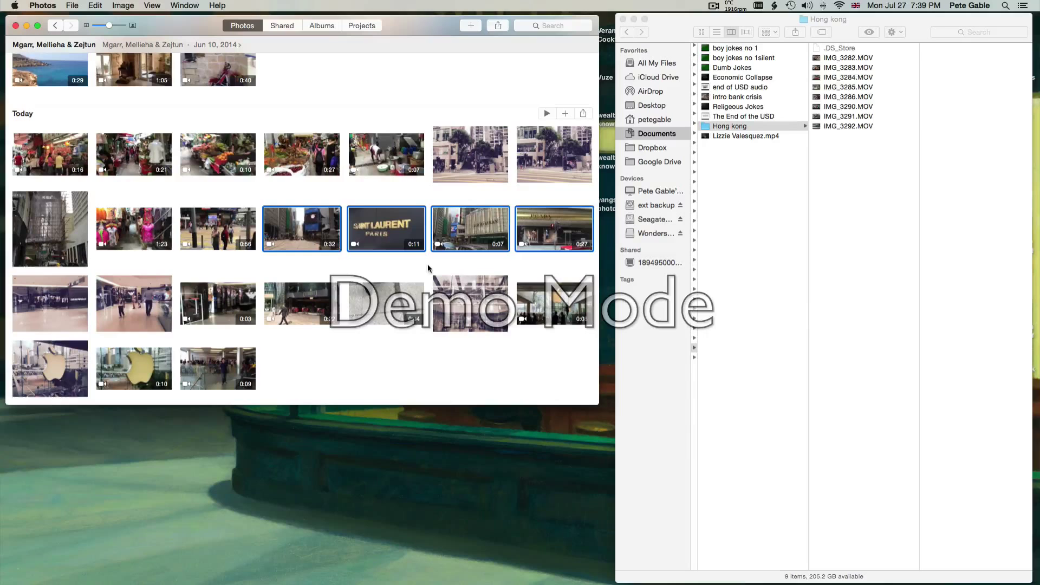
left_click(324, 301)
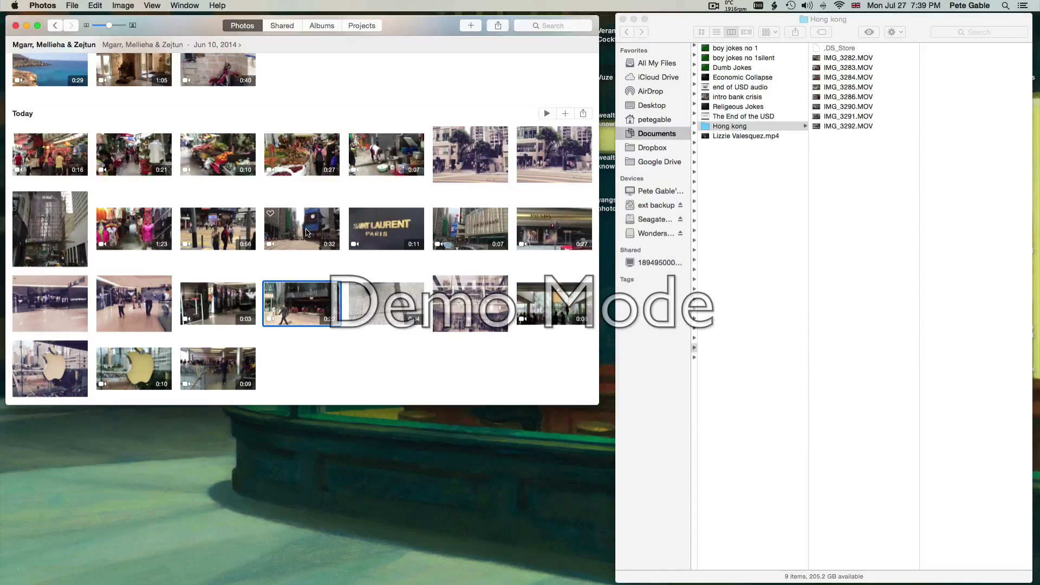
left_click(307, 233)
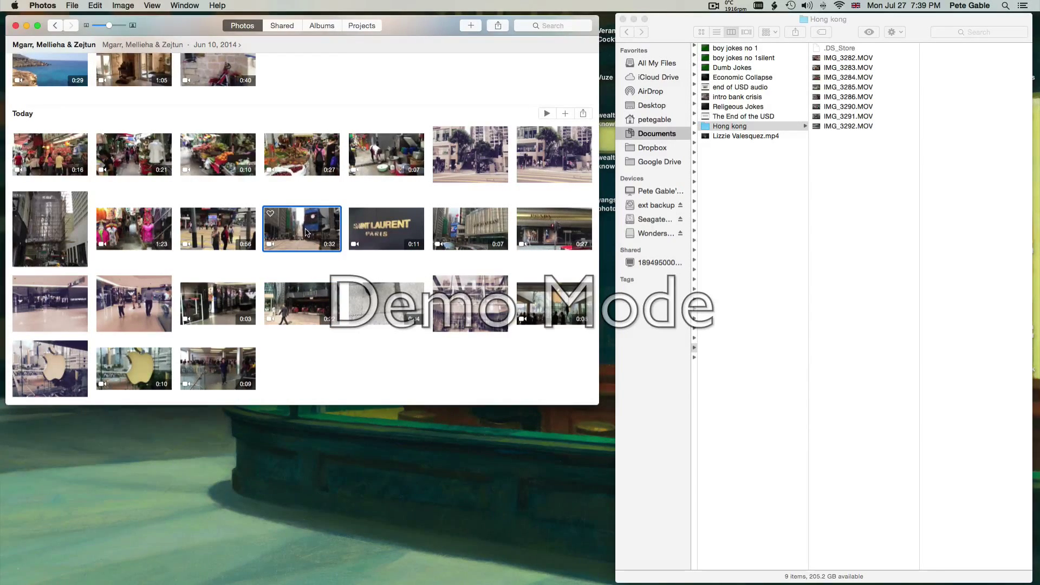
Step: Choose File > Export > Export Unmodified Original for the 0:32 video
left_click(76, 8)
mouse_move(94, 144)
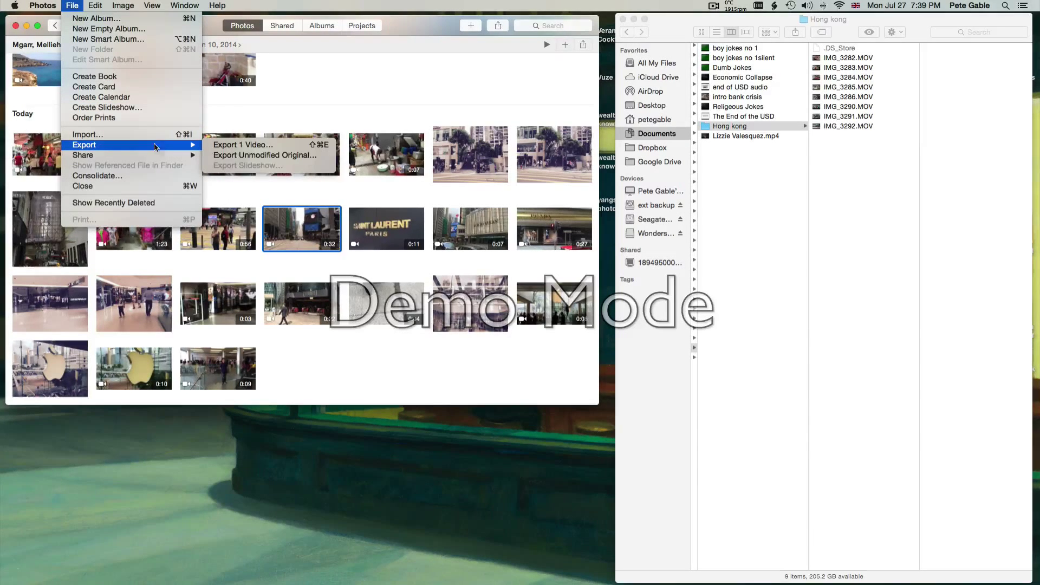
left_click(258, 156)
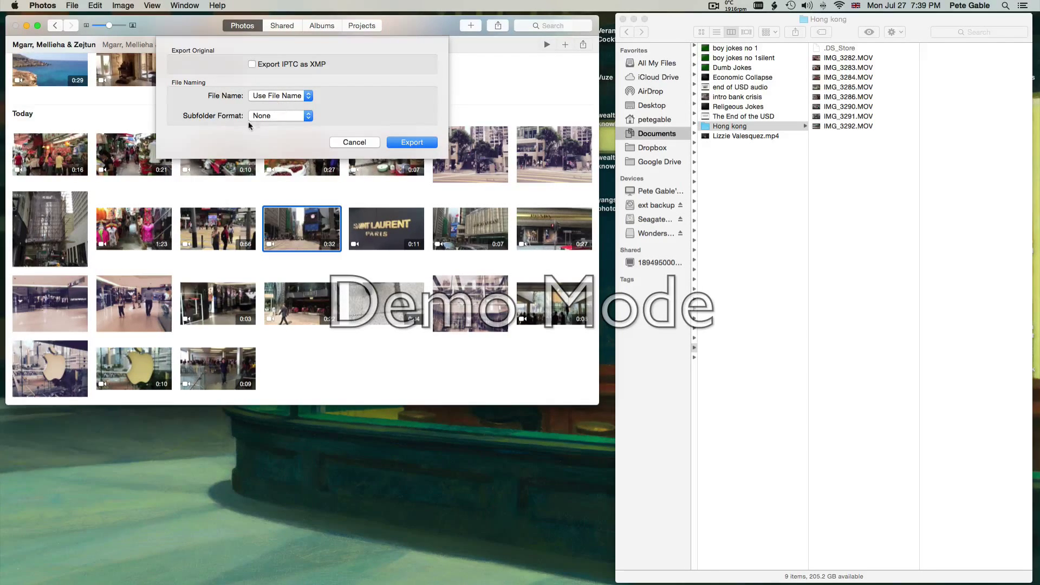
Step: Export the original into Documents › youtube › Hong kong, creating IMG_3292 (1).MOV
left_click(412, 143)
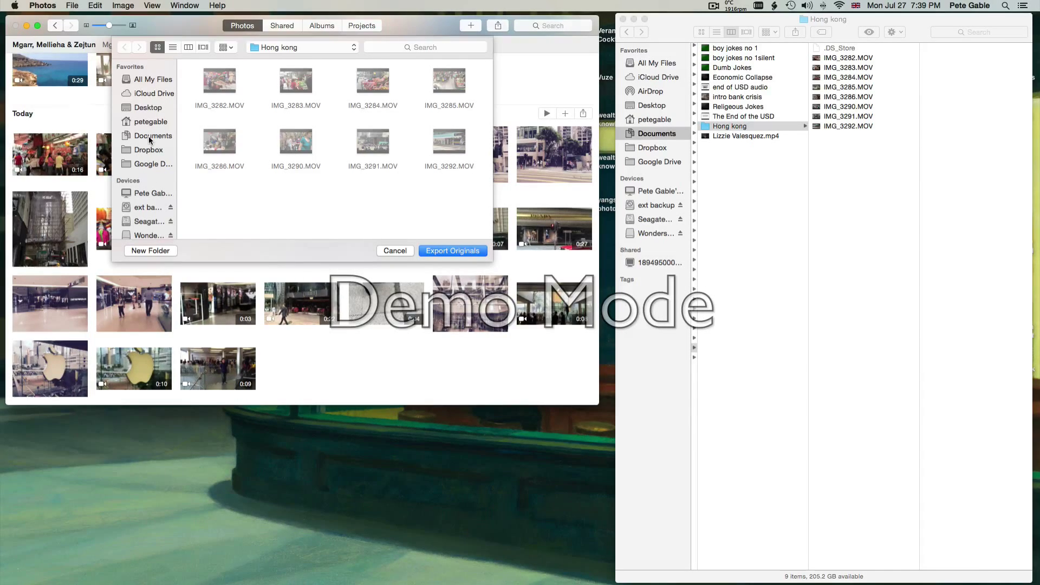
left_click(148, 135)
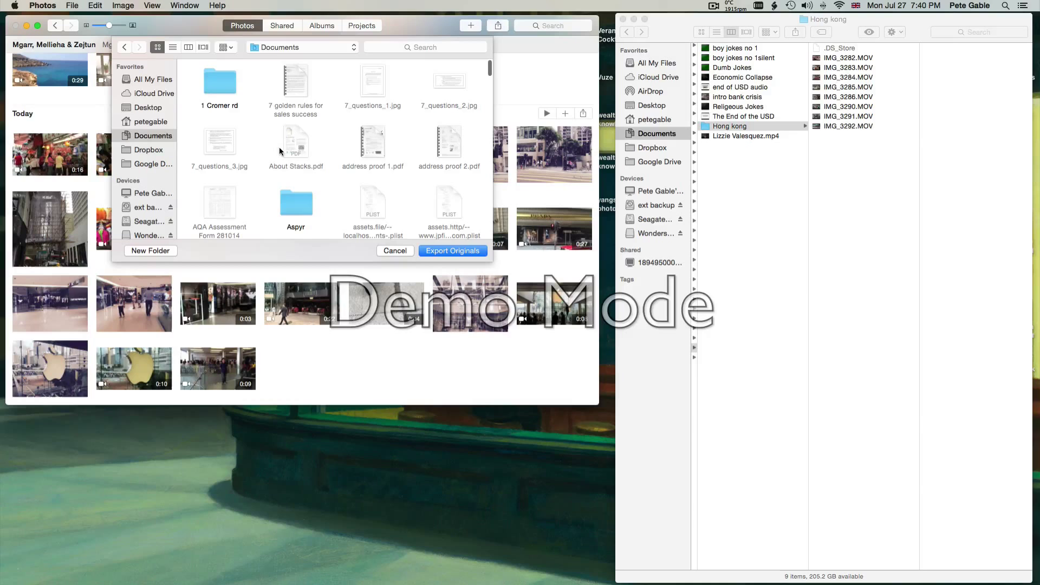
scroll(276, 147, "down", 20)
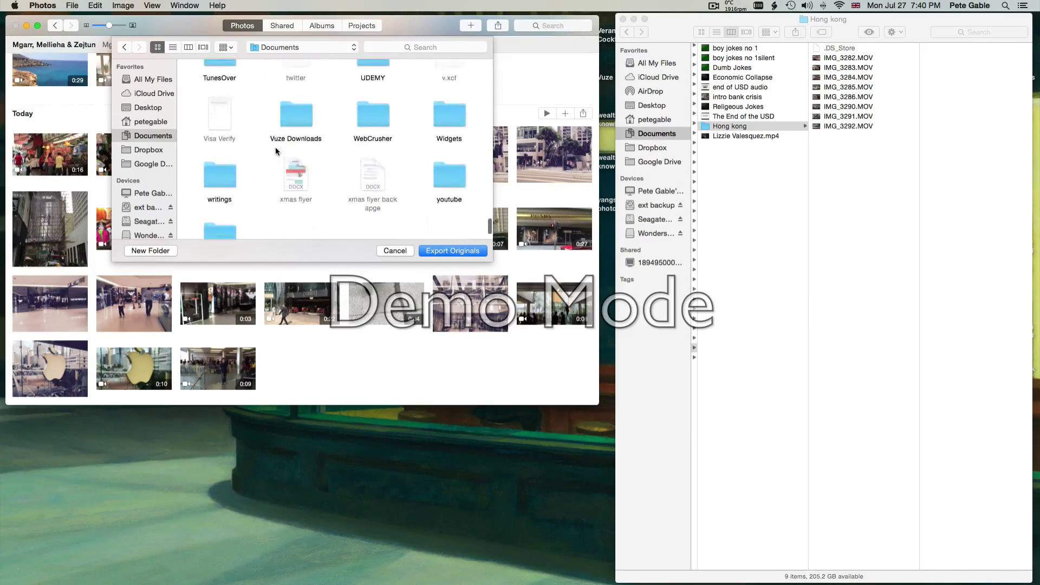
left_click(452, 161)
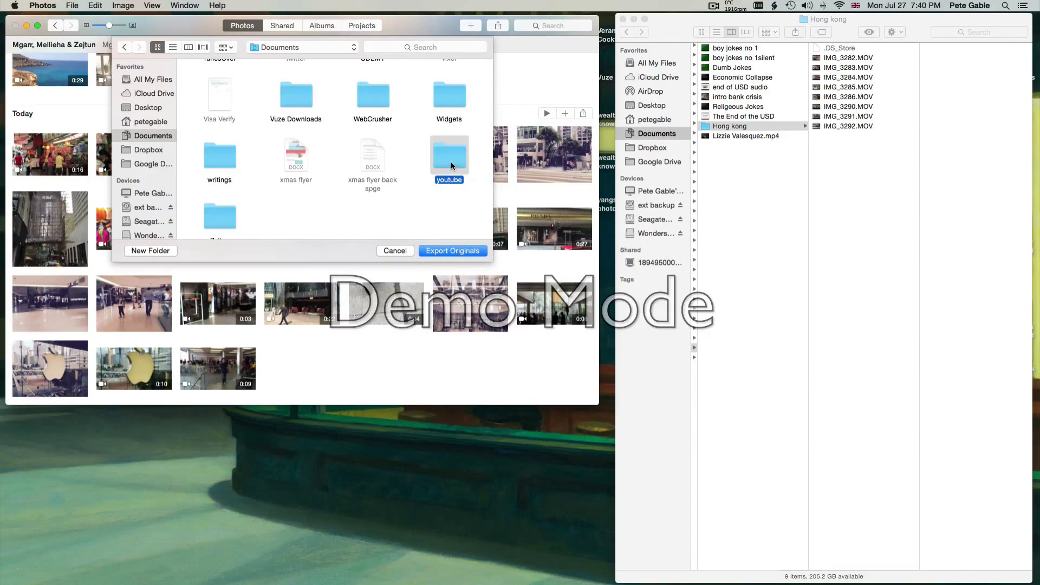
double_click(451, 162)
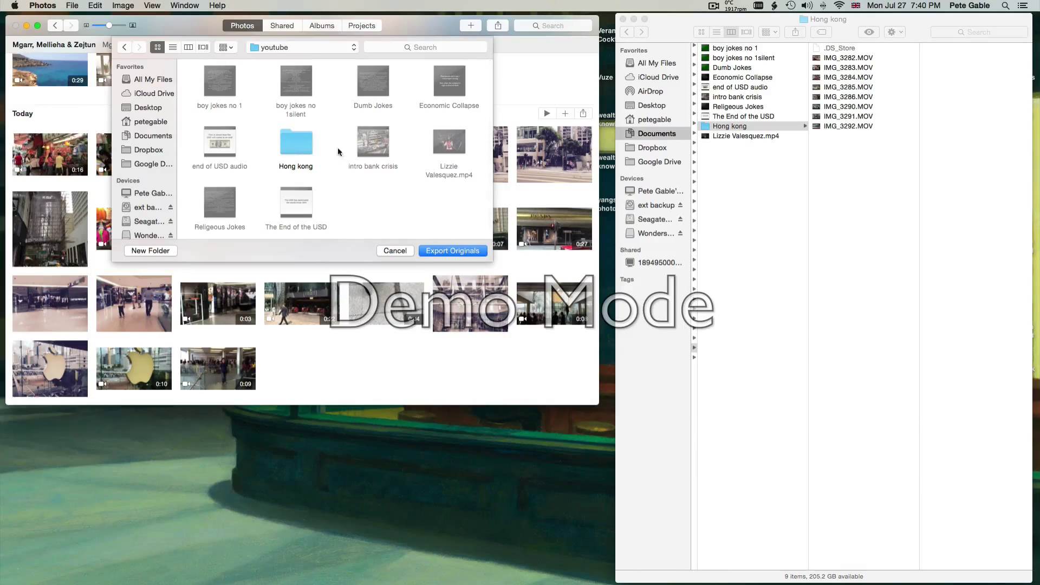
double_click(298, 150)
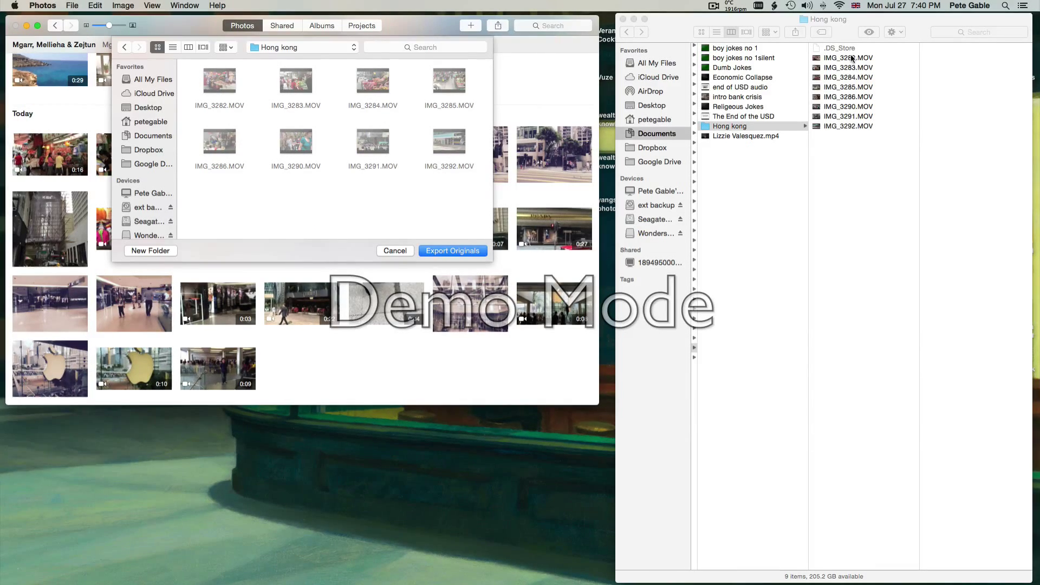
left_click(450, 252)
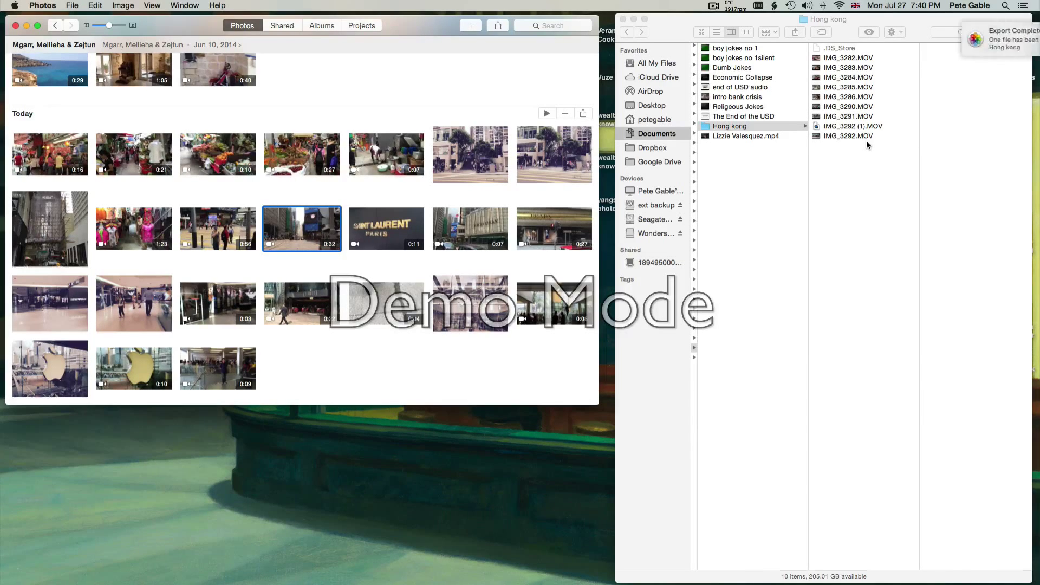
Step: Select IMG_3292 (1).MOV in Finder to confirm it is 69.5 MB, 1920×1080, 00:32
left_click(831, 128)
left_click(830, 128)
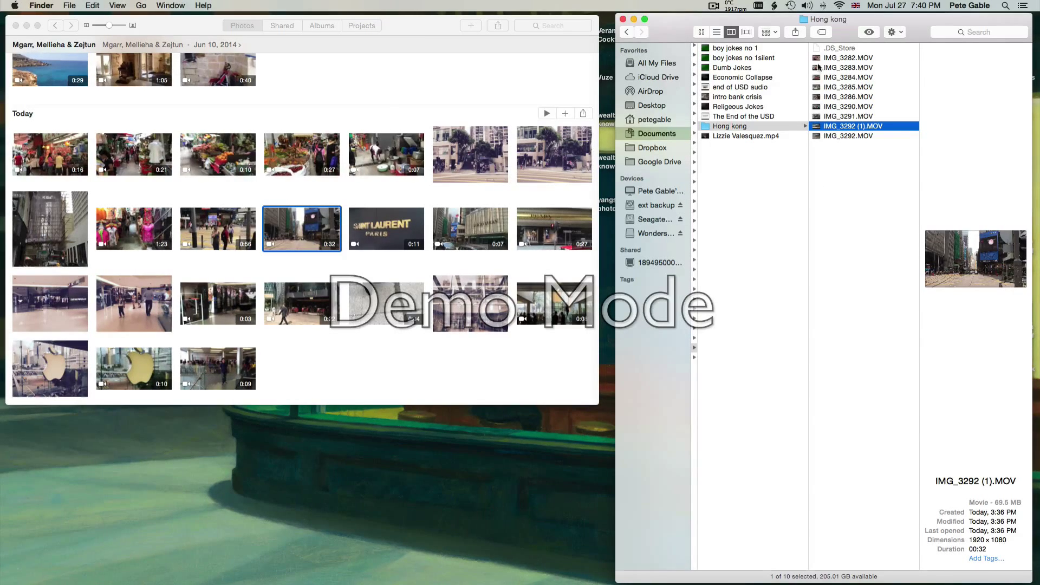
scroll(310, 224, "up", 15)
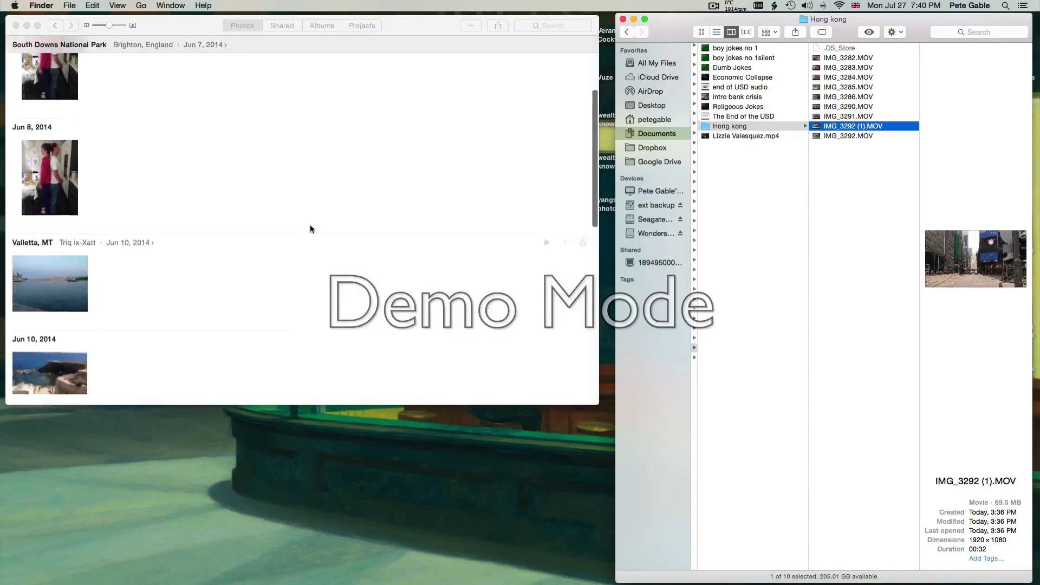
scroll(313, 226, "up", 3)
scroll(312, 228, "down", 8)
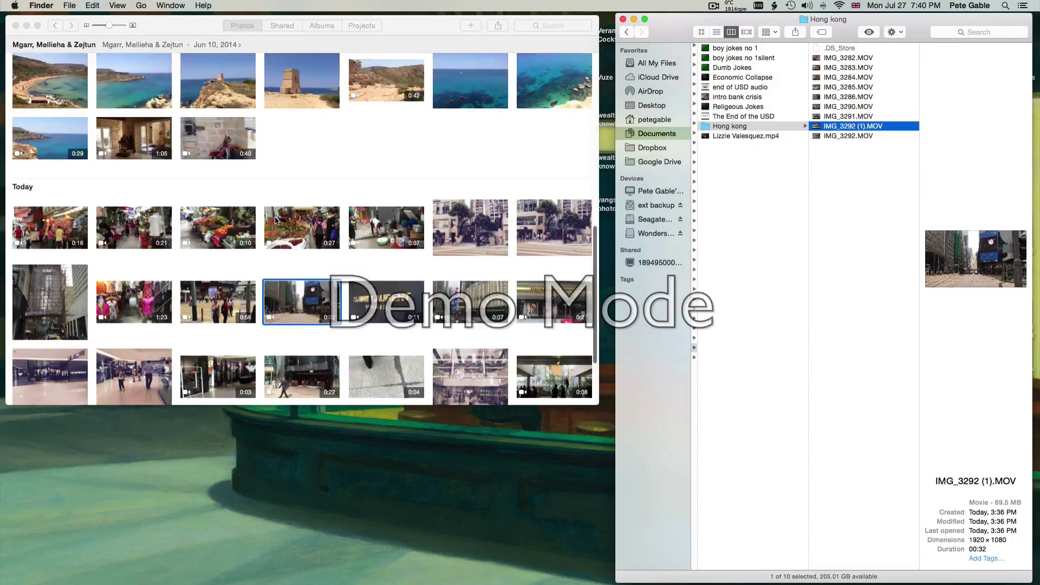
scroll(275, 219, "down", 5)
scroll(279, 206, "up", 20)
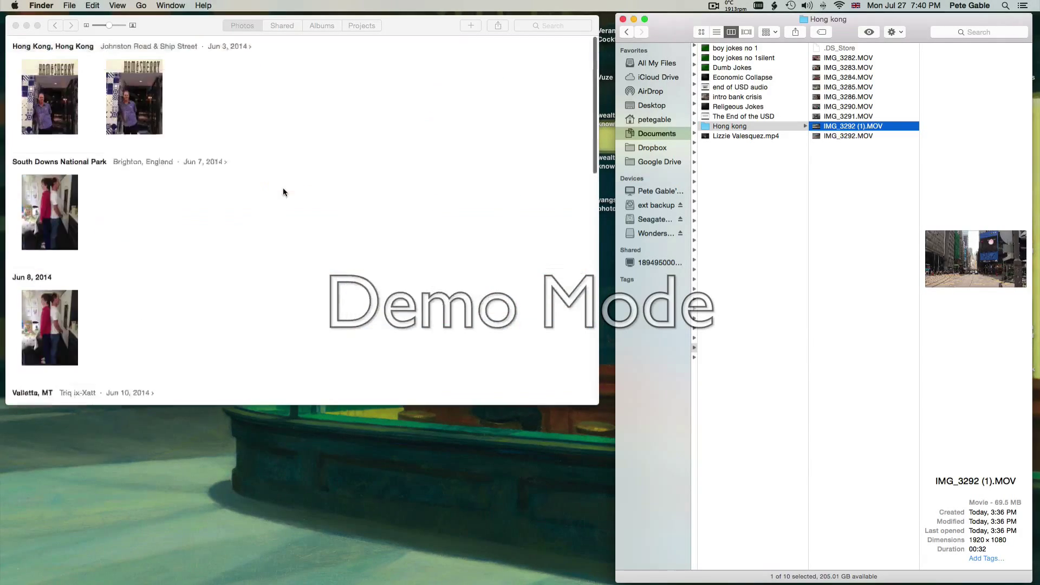
scroll(283, 191, "down", 20)
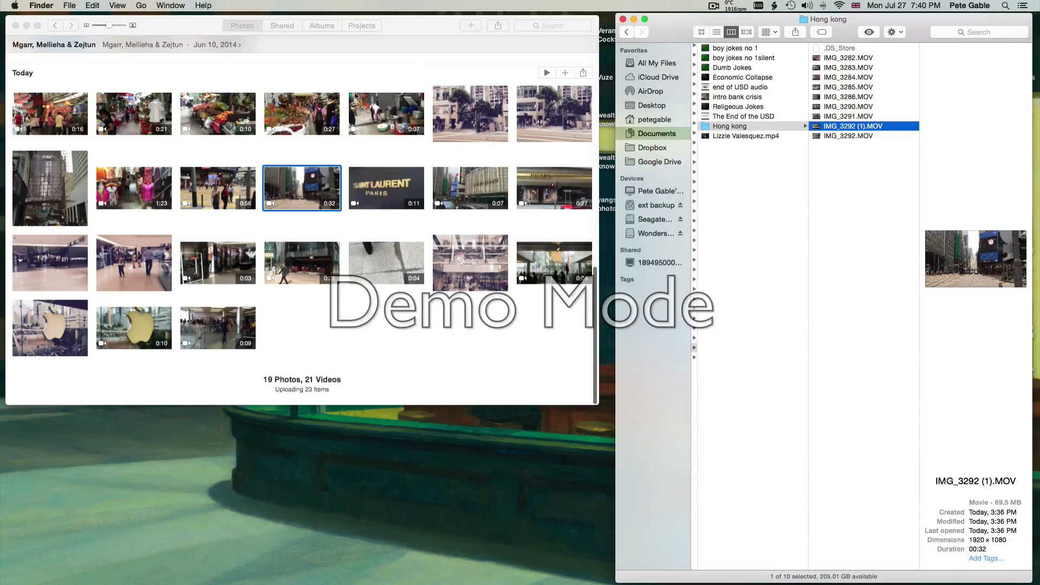